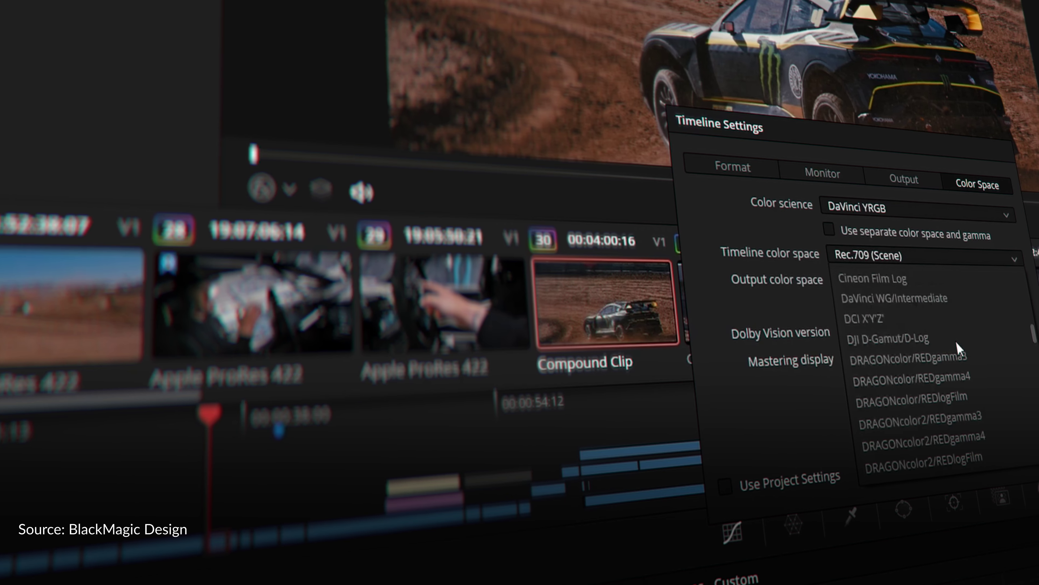
Set the timeline colour space to DaVinci WG/Intermediate in Timeline Settings.
{"action": "left_click", "coordinate": [941, 356]}
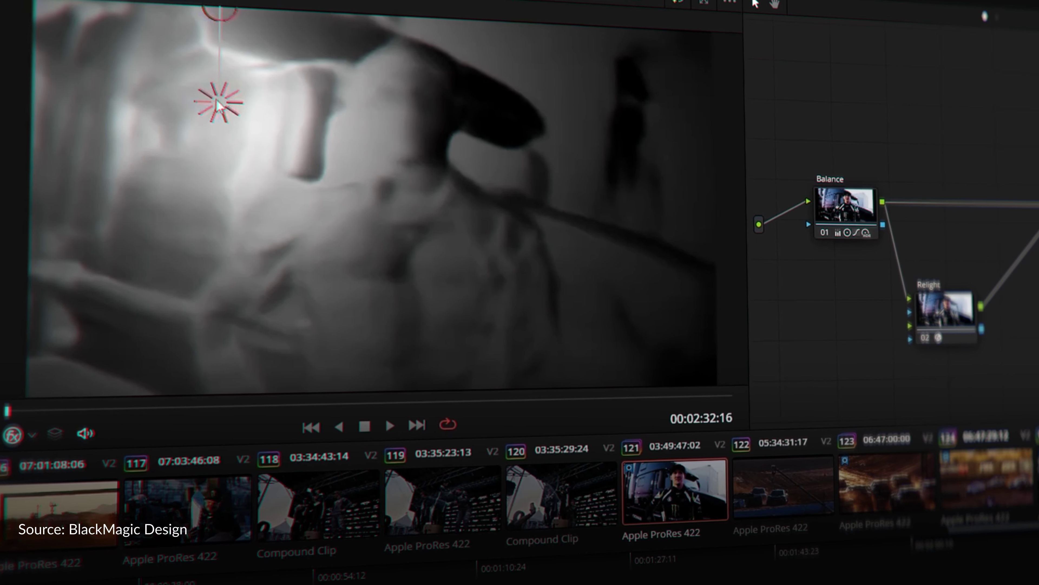
Drag the Relight light source to a new position across the interview frame.
{"action": "left_click_drag", "start_coordinate": [216, 123], "coordinate": [399, 127]}
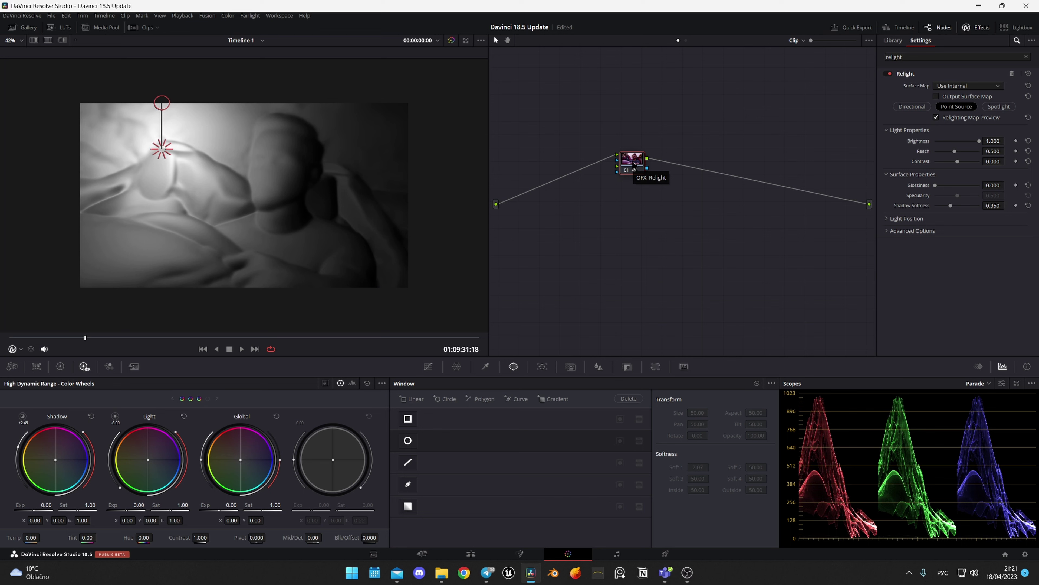
Try the Directional, Point Source and Spotlight relight types, then save the project.
{"action": "left_click", "coordinate": [911, 106]}
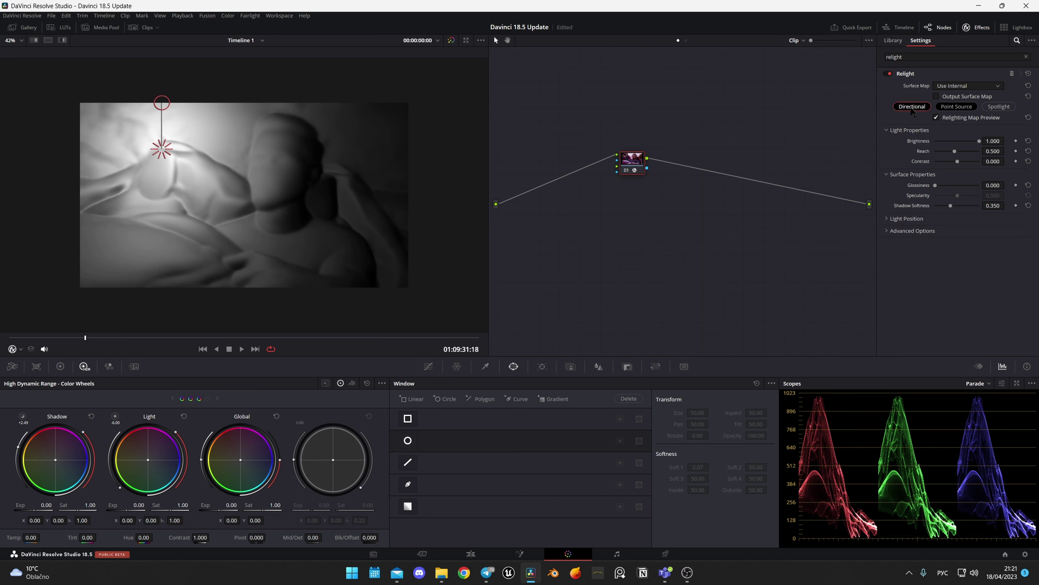
{"action": "left_click", "coordinate": [957, 106]}
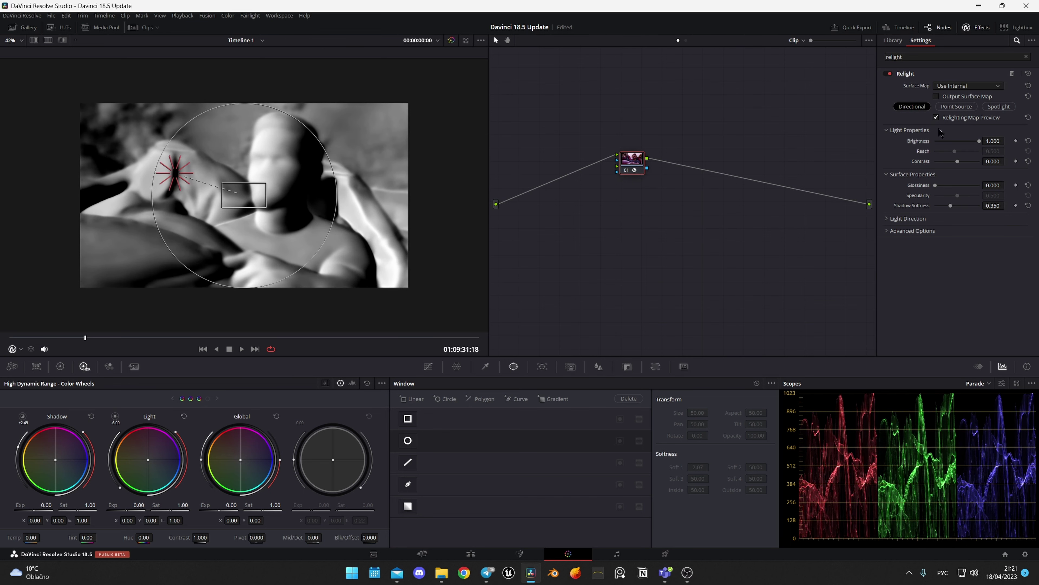
{"action": "left_click", "coordinate": [1005, 108]}
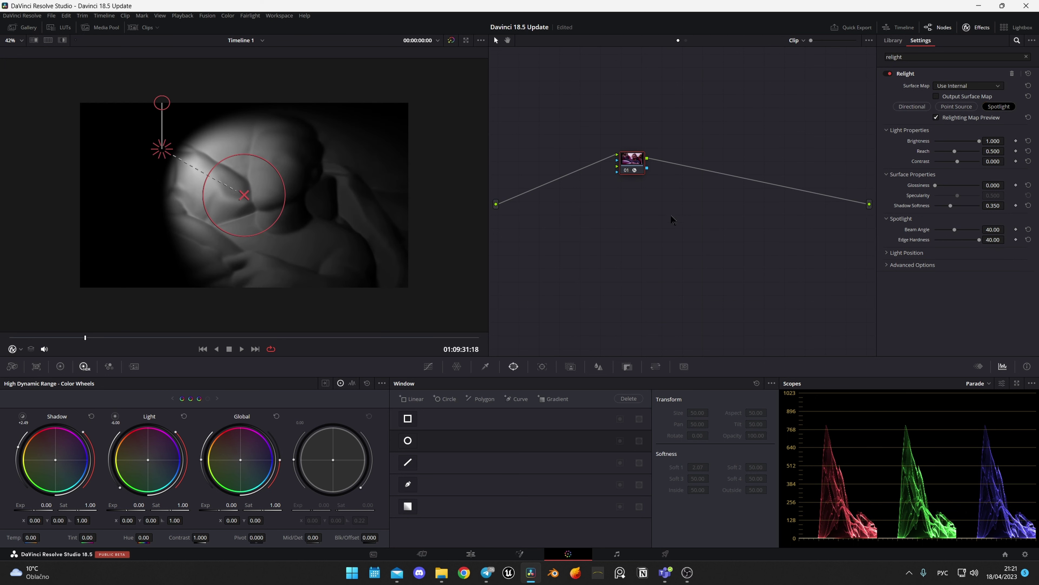
{"action": "key", "text": "ctrl+s"}
Use a directional light on the driver's face, preview off, Global exposure 1.61.
{"action": "left_click", "coordinate": [913, 107]}
{"action": "mouse_move", "coordinate": [191, 178]}
{"action": "left_mouse_down"}
{"action": "mouse_move", "coordinate": [153, 176]}
{"action": "mouse_move", "coordinate": [155, 188]}
{"action": "left_mouse_up"}
{"action": "left_click", "coordinate": [936, 118]}
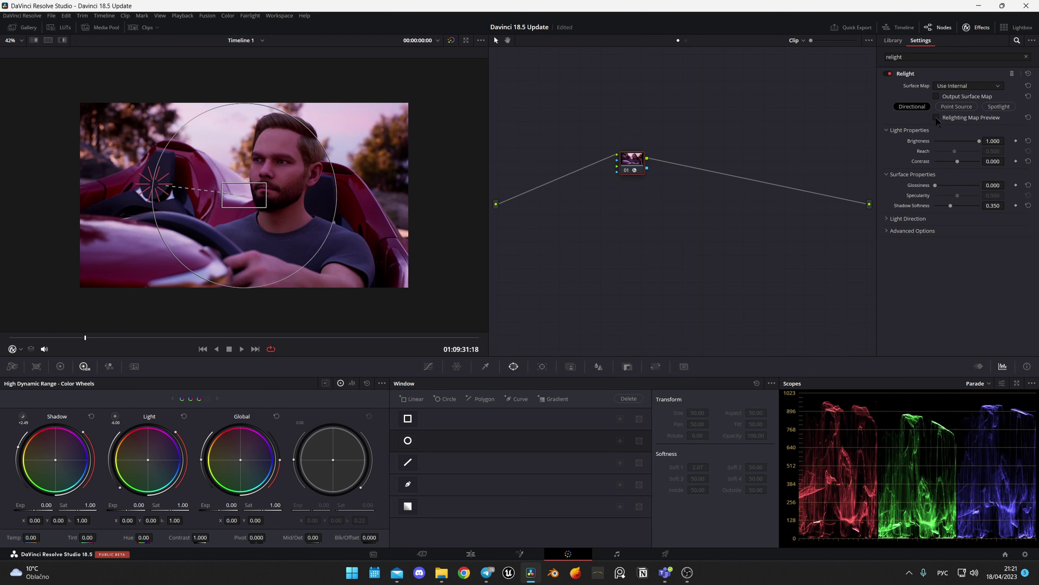
{"action": "left_click_drag", "start_coordinate": [217, 509], "coordinate": [234, 510]}
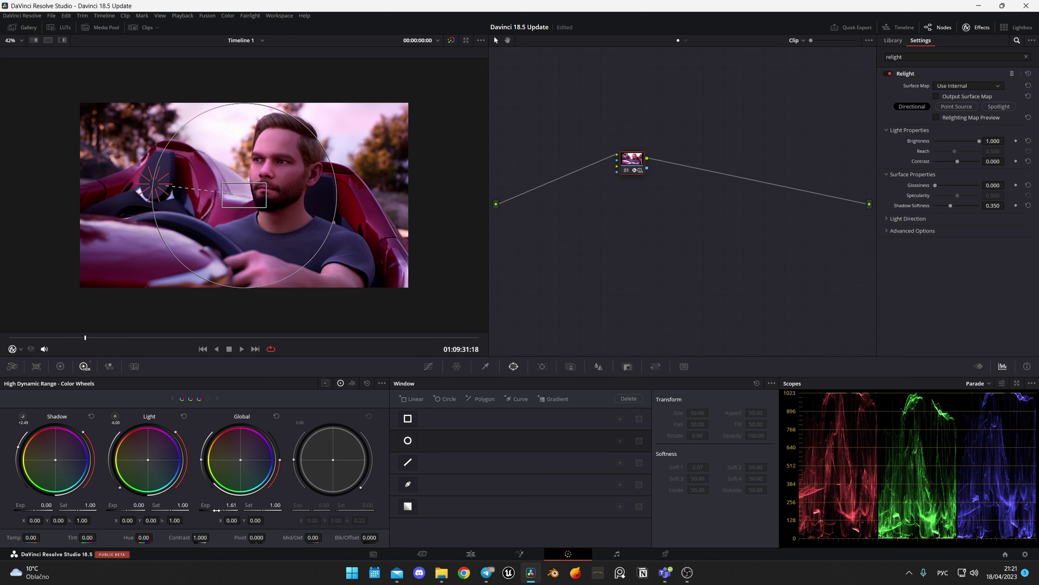
Compare the grade by toggling the highlight view and bypassing the grade with Shift+H and Shift+D.
{"action": "key", "text": "shift+h"}
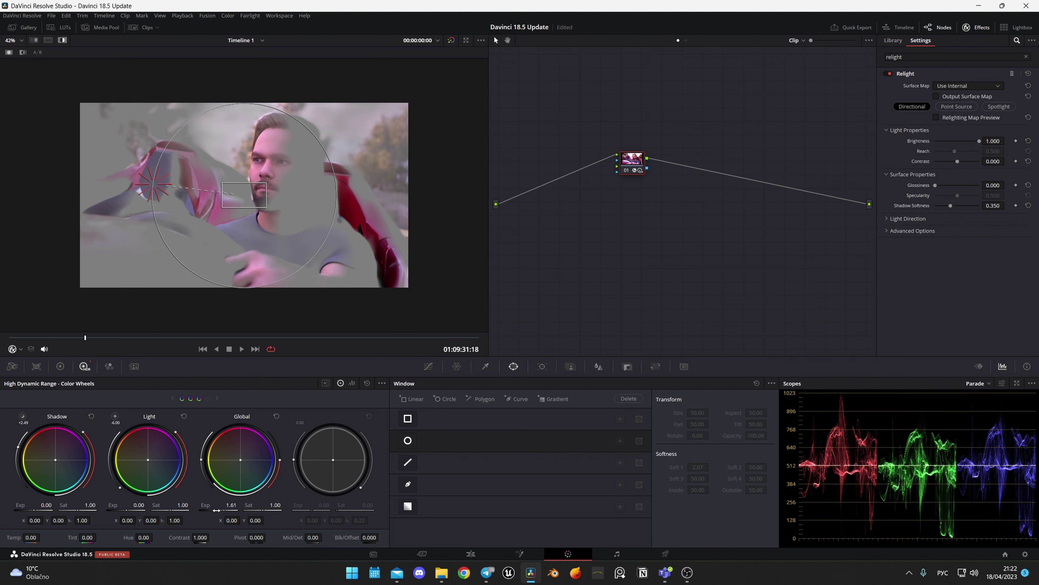
{"action": "key", "text": "shift+h"}
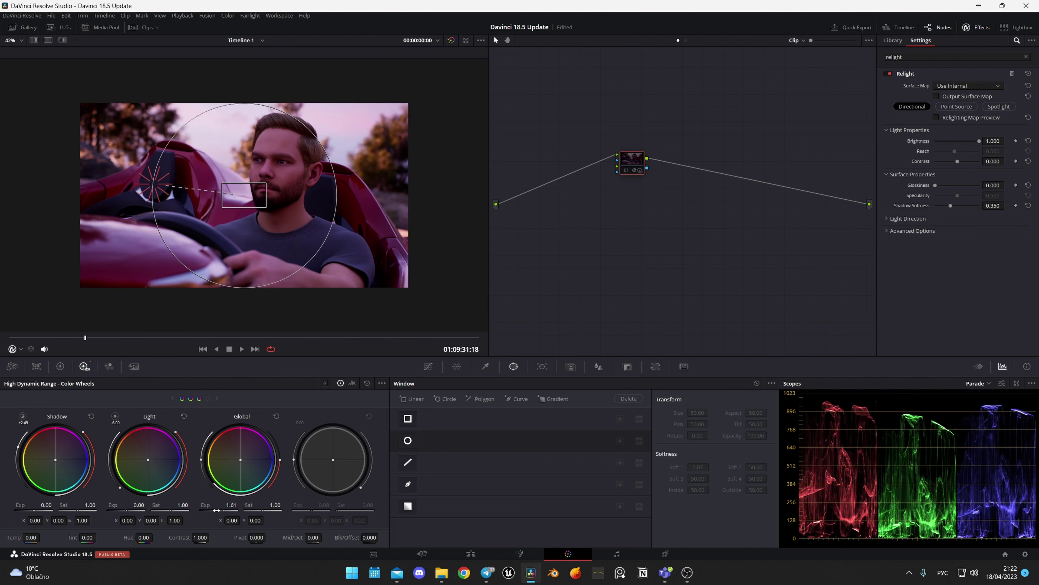
{"action": "key", "text": "shift+d"}
{"action": "key", "text": "shift+d"}
{"action": "key", "text": "shift+d"}
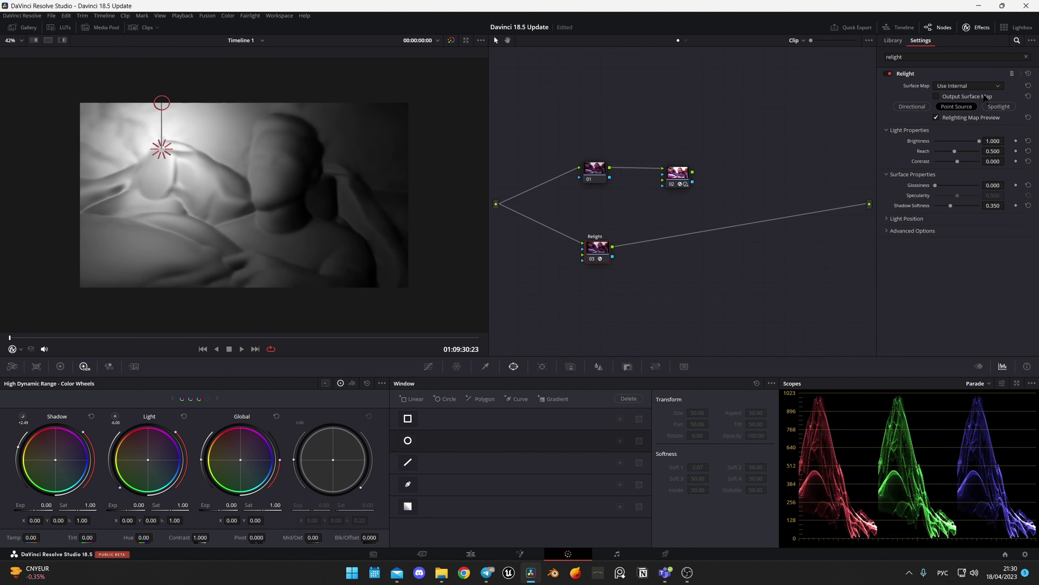
Feed node 03's surface map into node 02's Input 2, then adjust the light direction.
{"action": "left_click", "coordinate": [982, 97]}
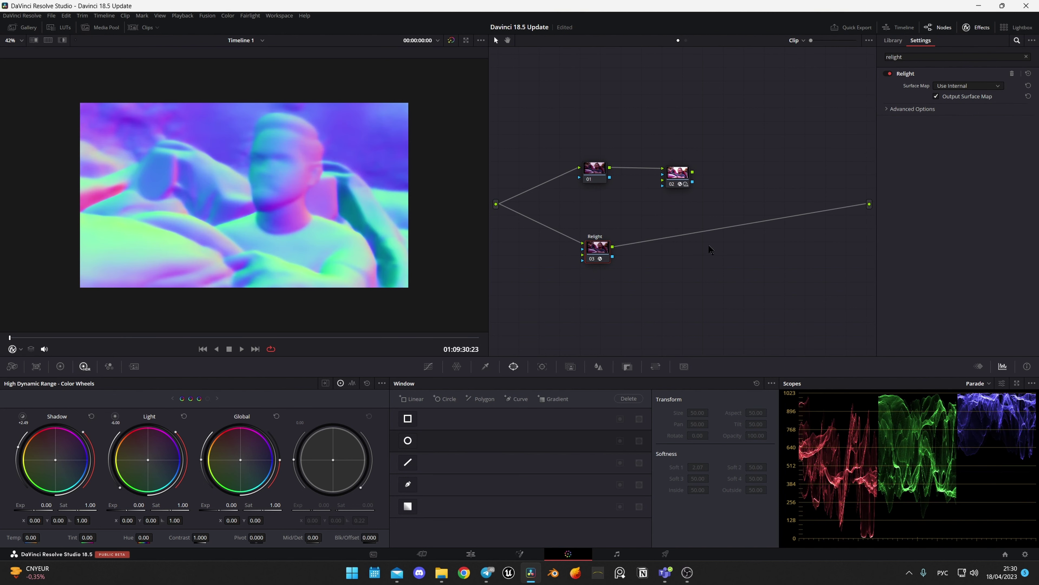
{"action": "left_click_drag", "start_coordinate": [692, 172], "coordinate": [870, 204]}
{"action": "left_click_drag", "start_coordinate": [613, 247], "coordinate": [663, 180]}
{"action": "left_click", "coordinate": [678, 172]}
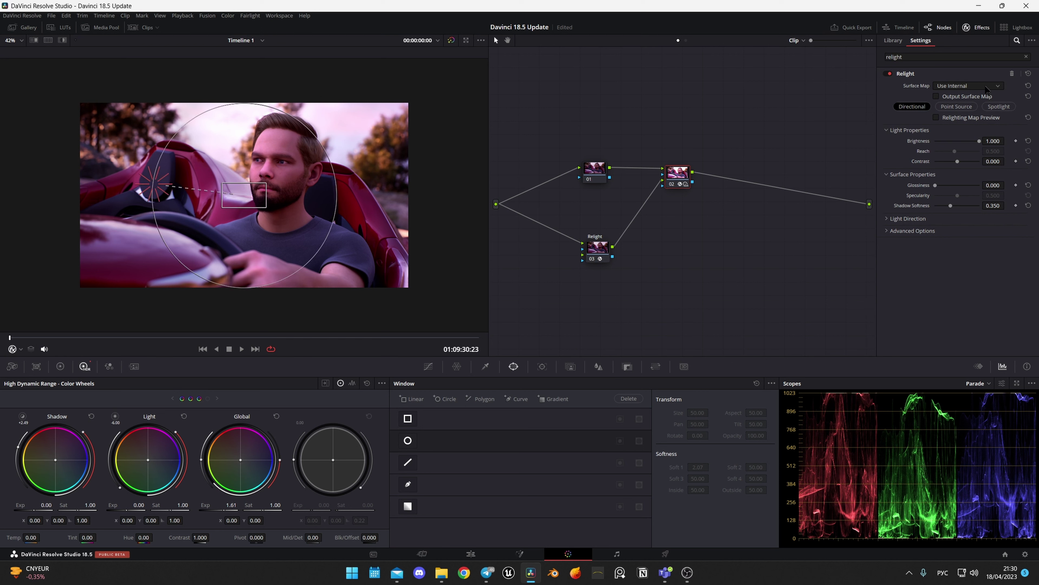
{"action": "left_click", "coordinate": [976, 105]}
{"action": "left_click_drag", "start_coordinate": [154, 184], "coordinate": [150, 179]}
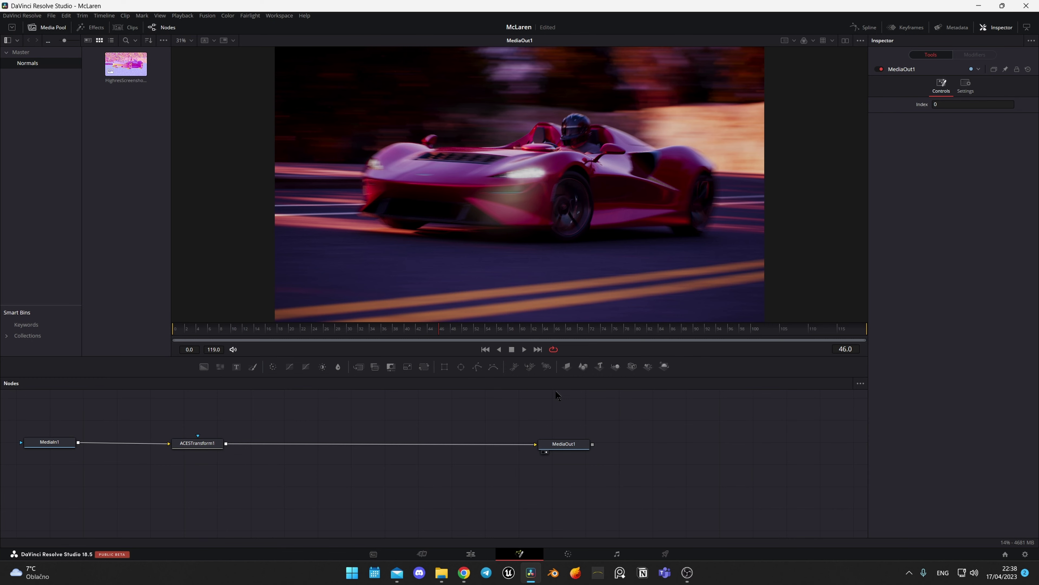
Add a Relight tool after ACESTransform1 and output its surface map to check the car's normals.
{"action": "key", "text": "shift+space"}
{"action": "type", "text": "aces"}
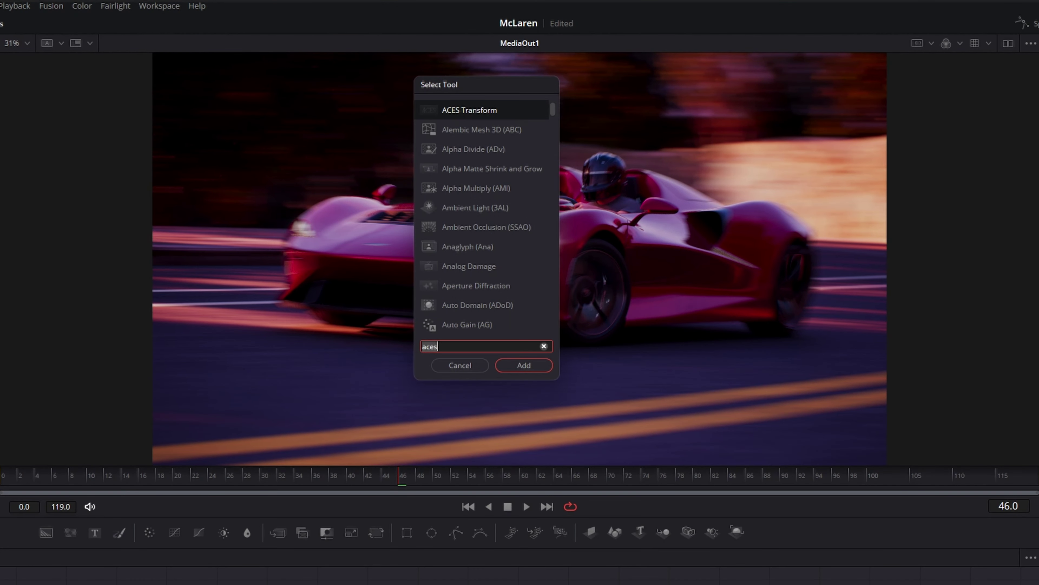
{"action": "type", "text": "relig"}
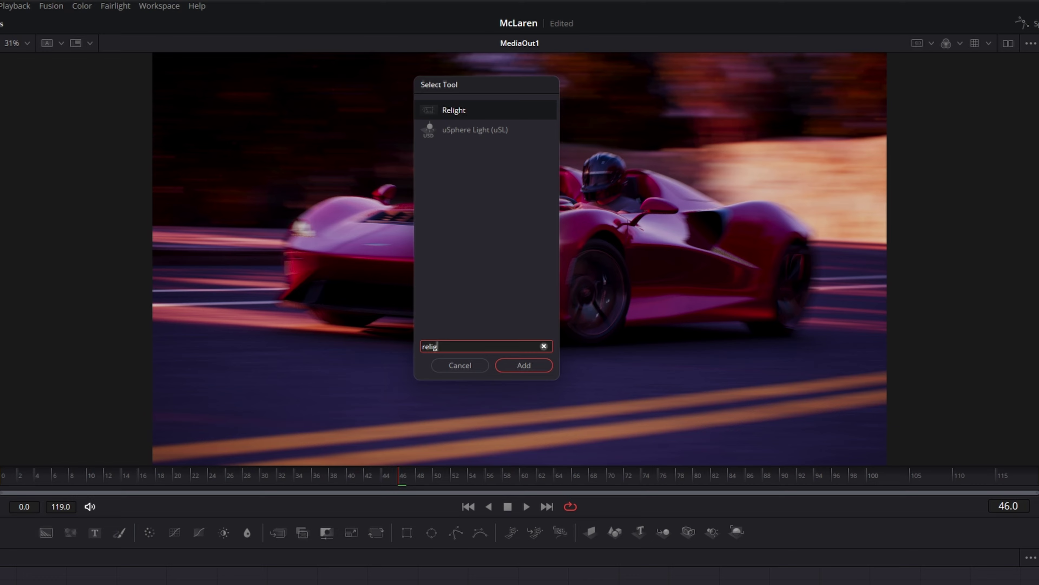
{"action": "key", "text": "Return"}
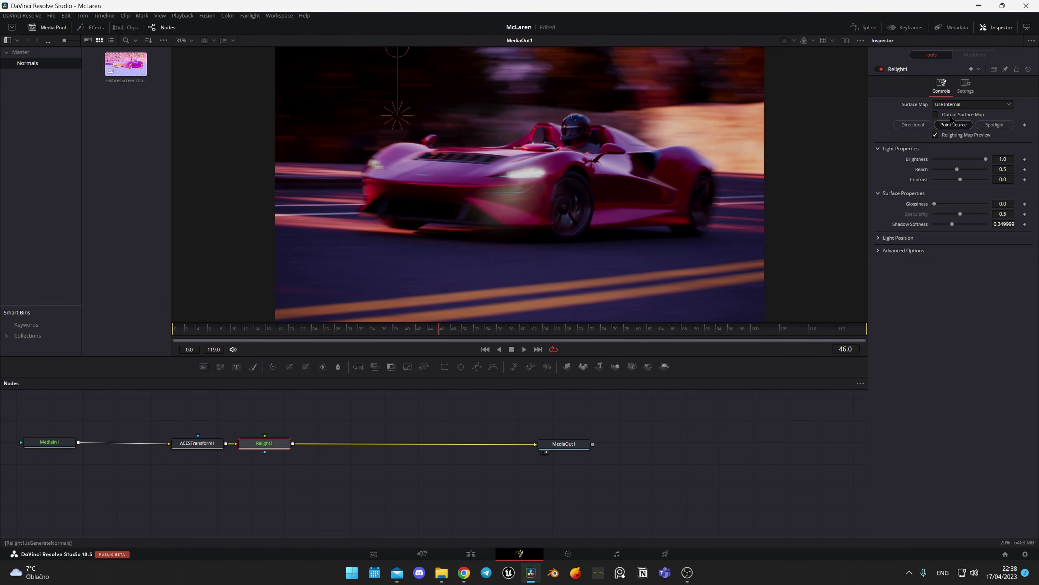
{"action": "left_click", "coordinate": [944, 116]}
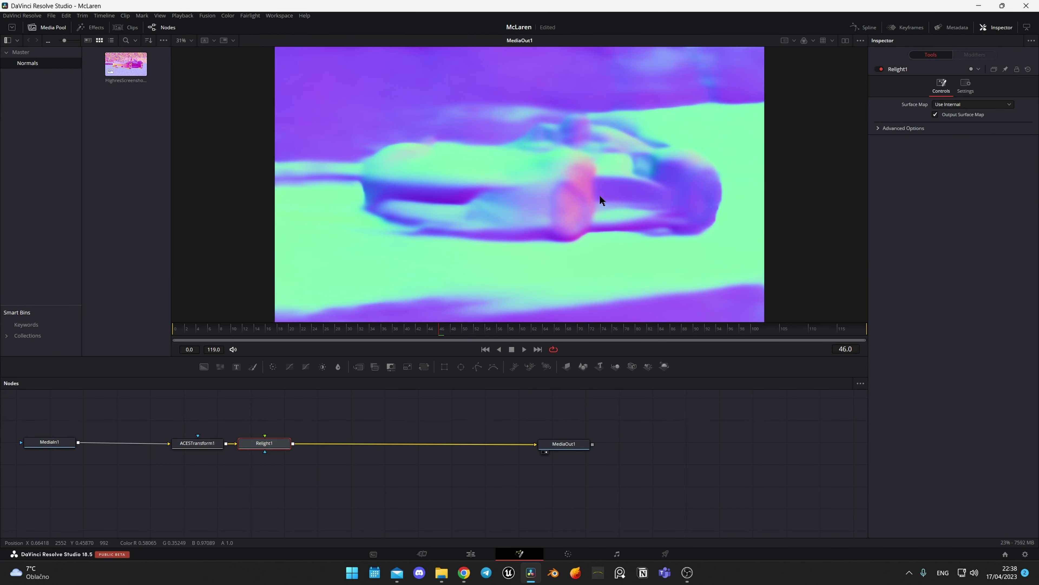
Add a MediaIn2 node and wire it into Relight1's surface map input.
{"action": "scroll", "coordinate": [610, 194], "scroll_direction": "down", "scroll_amount": 2}
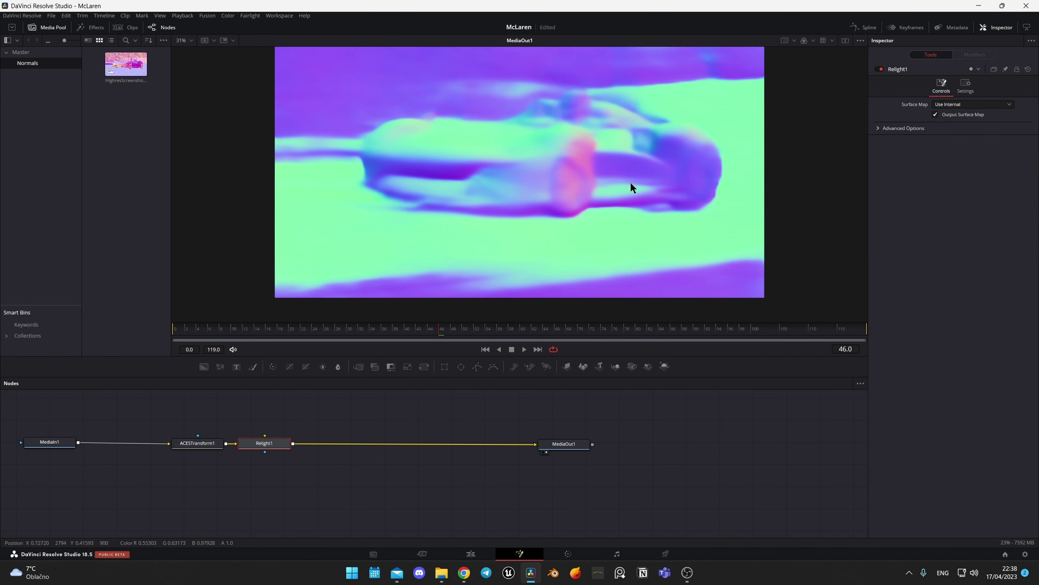
{"action": "left_click_drag", "start_coordinate": [126, 63], "coordinate": [139, 509]}
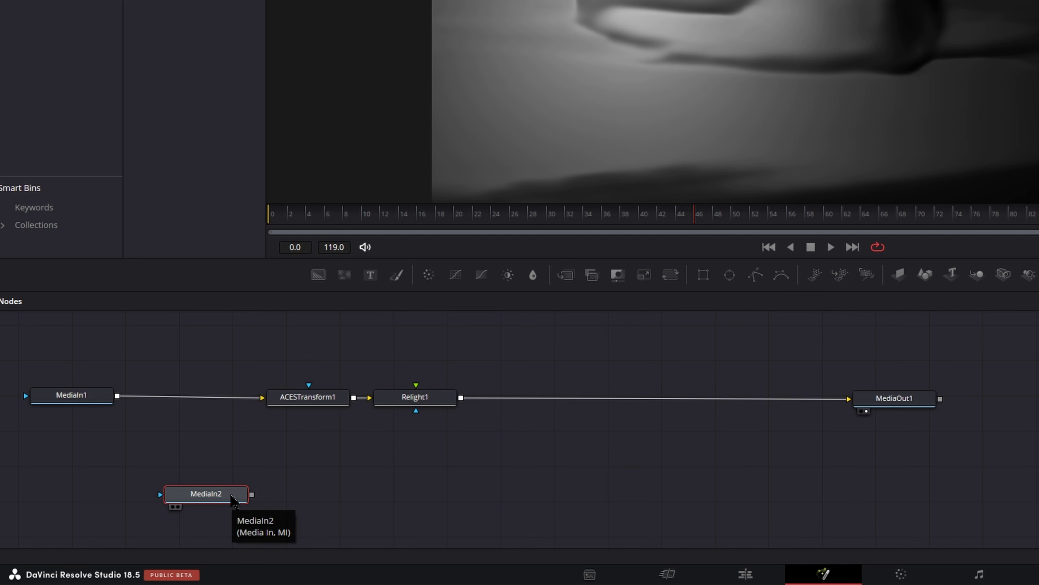
{"action": "left_click_drag", "start_coordinate": [252, 494], "coordinate": [415, 411]}
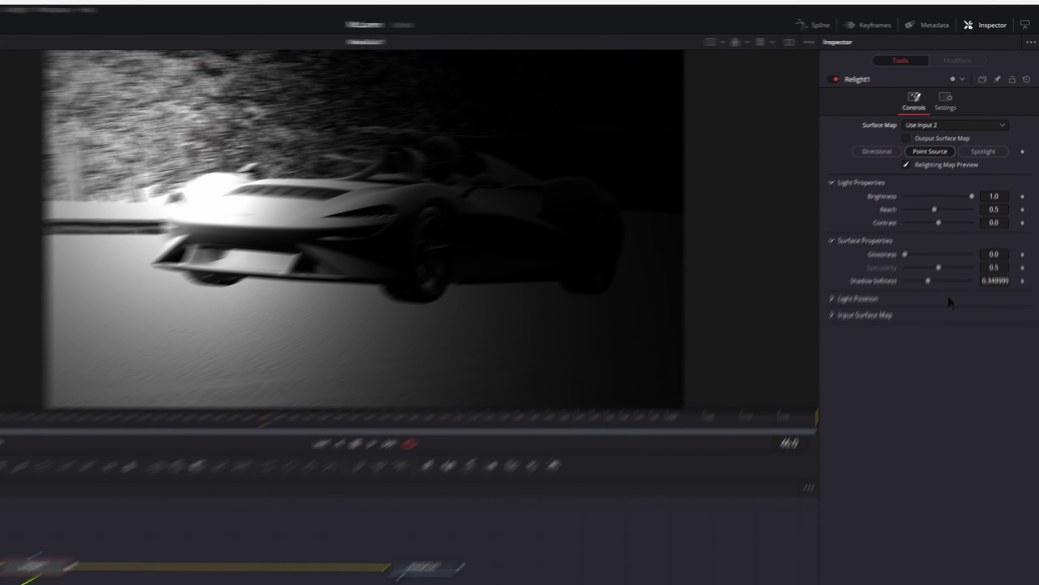
{"action": "scroll", "coordinate": [611, 138], "scroll_direction": "up", "scroll_amount": 2}
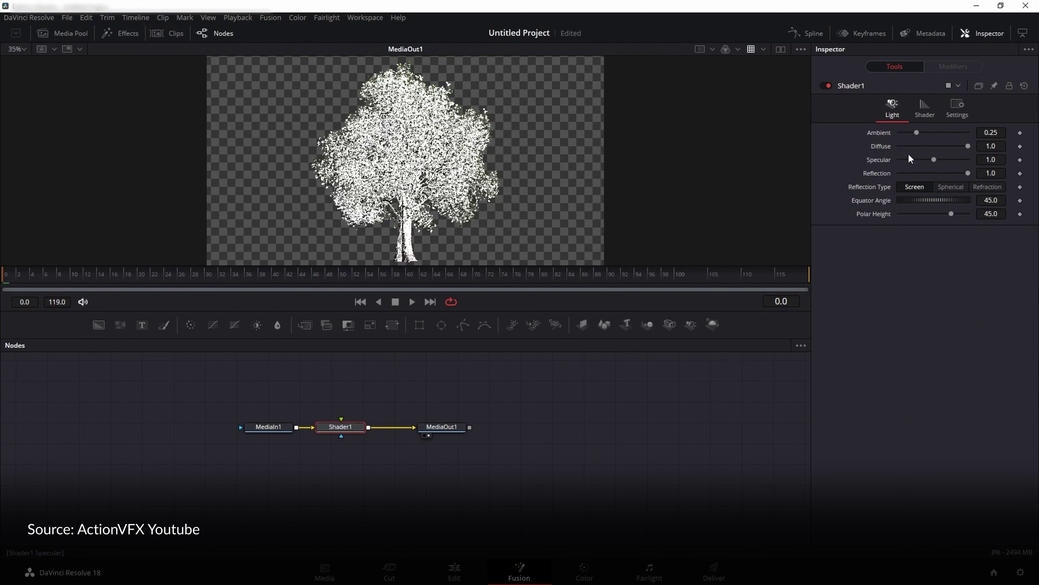
Drag Shader1's Specular and Reflection sliders down to 0.0.
{"action": "left_click_drag", "start_coordinate": [934, 160], "coordinate": [827, 164]}
{"action": "left_click_drag", "start_coordinate": [966, 173], "coordinate": [835, 175]}
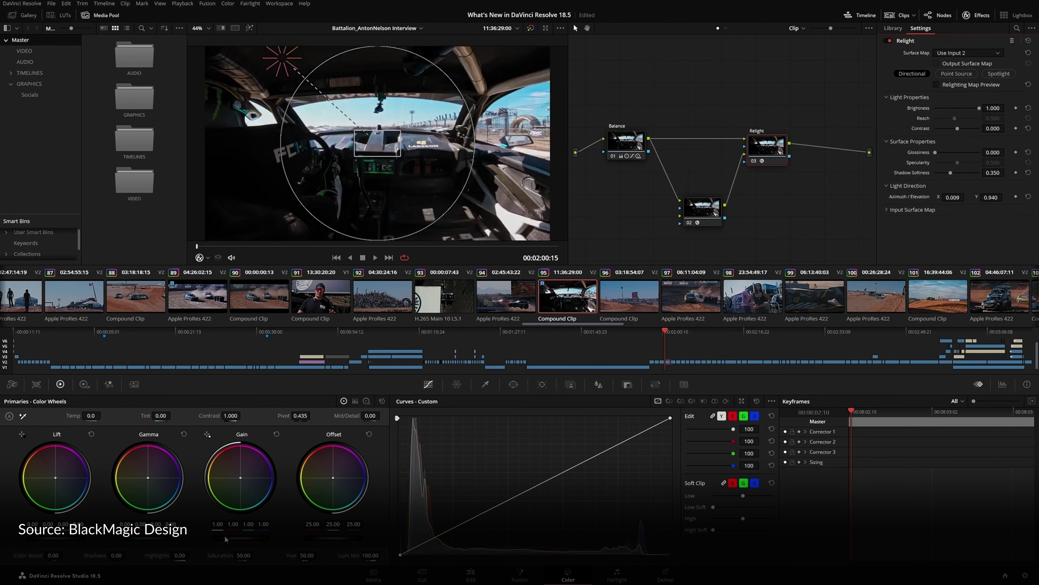
Raise the car interior clip's master Gain to 1.93.
{"action": "left_click_drag", "start_coordinate": [225, 539], "coordinate": [248, 538]}
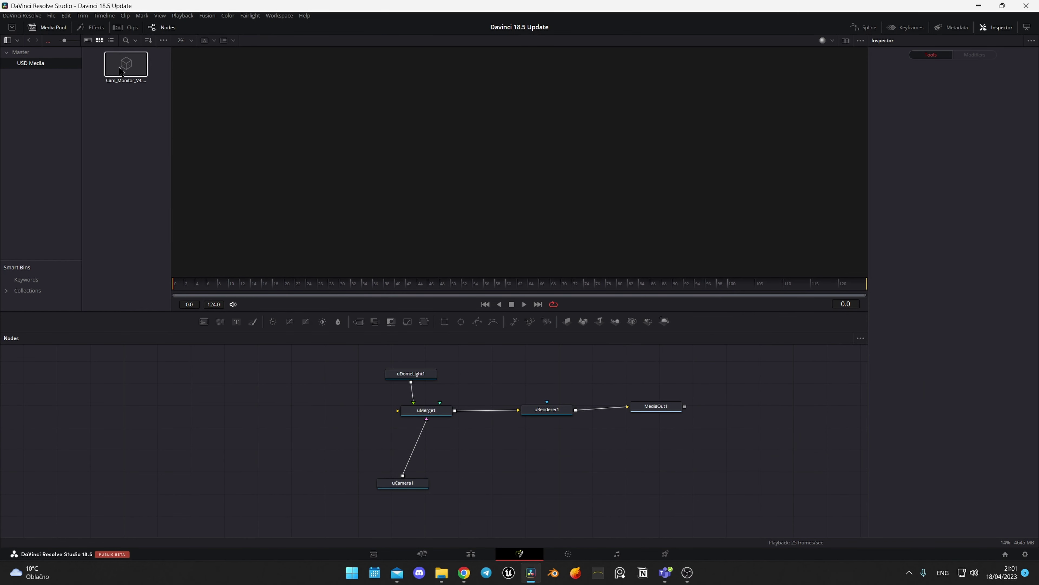
Load the USD camera-monitor model as uLoader1, view and play its animation, and tidy the node.
{"action": "left_click_drag", "start_coordinate": [126, 64], "coordinate": [397, 411]}
{"action": "key", "text": "1"}
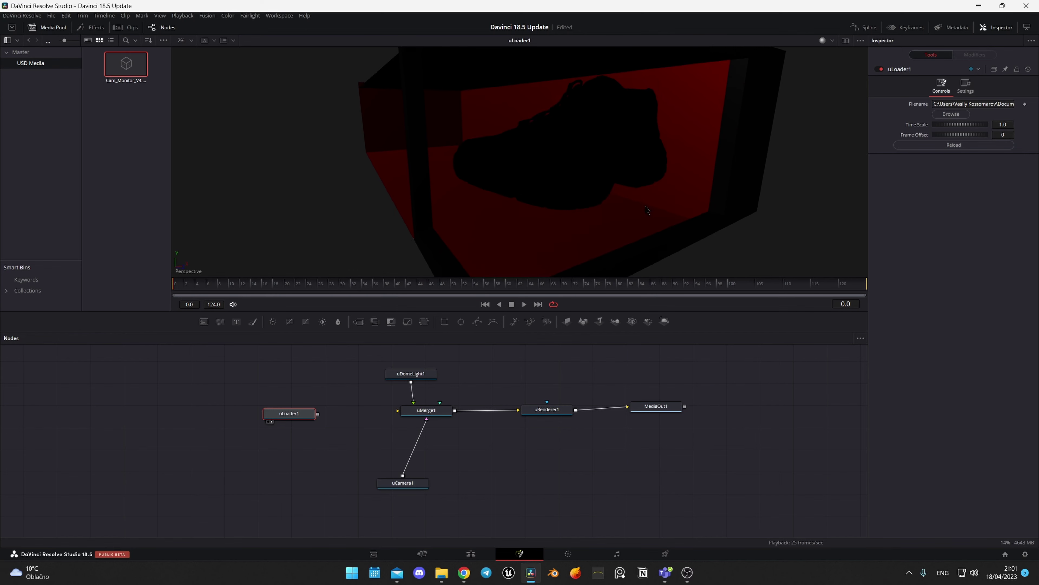
{"action": "key", "text": "space"}
{"action": "left_click_drag", "start_coordinate": [299, 414], "coordinate": [284, 409]}
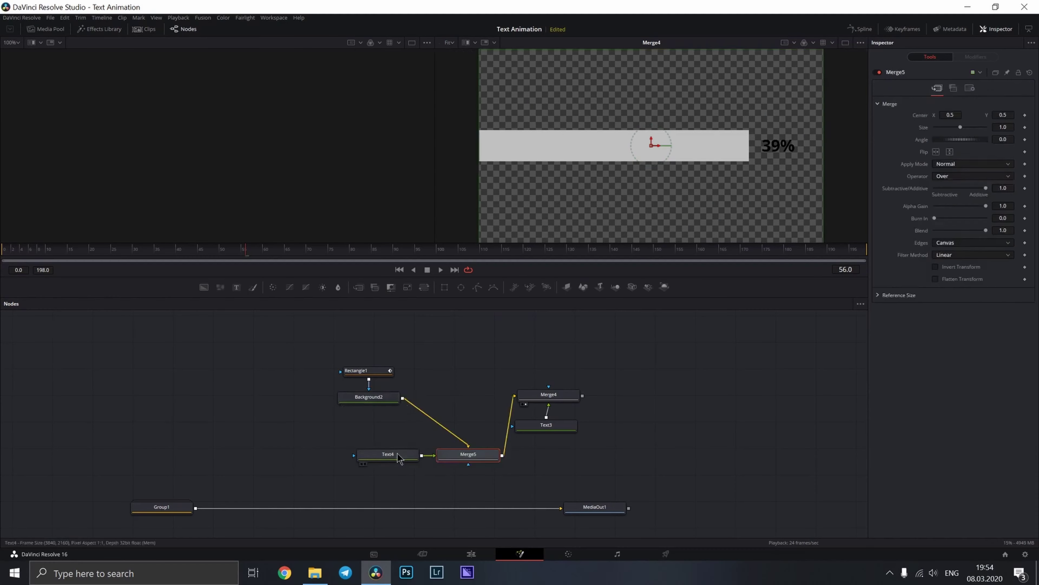
Type 'Fusion' into Text4 and slide a Rectangle mask left to reveal it.
{"action": "left_click", "coordinate": [387, 454]}
{"action": "left_click", "coordinate": [953, 150]}
{"action": "type", "text": "Fusion"}
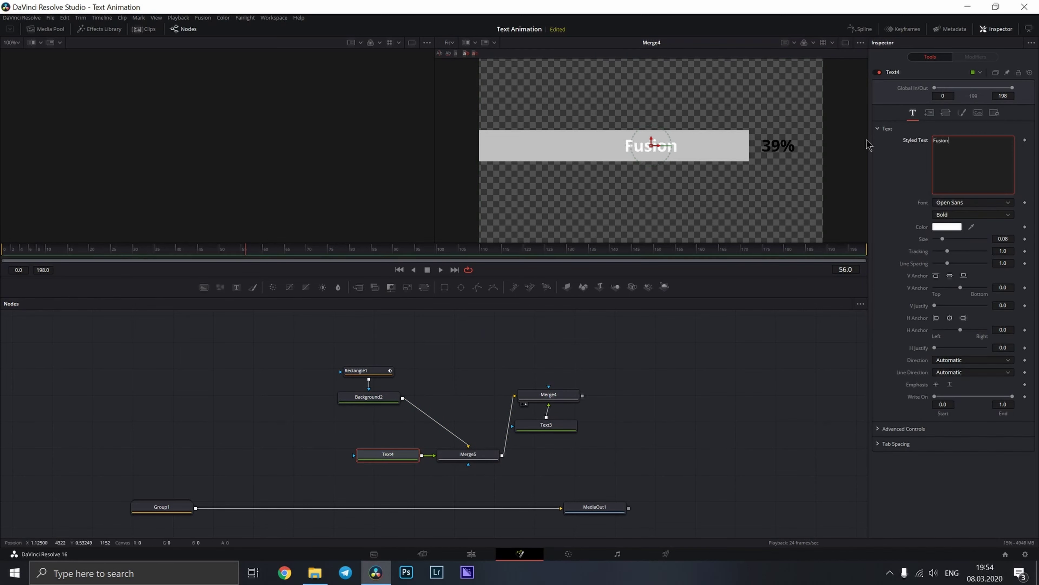
{"action": "left_click", "coordinate": [444, 287]}
{"action": "left_click_drag", "start_coordinate": [655, 149], "coordinate": [549, 199]}
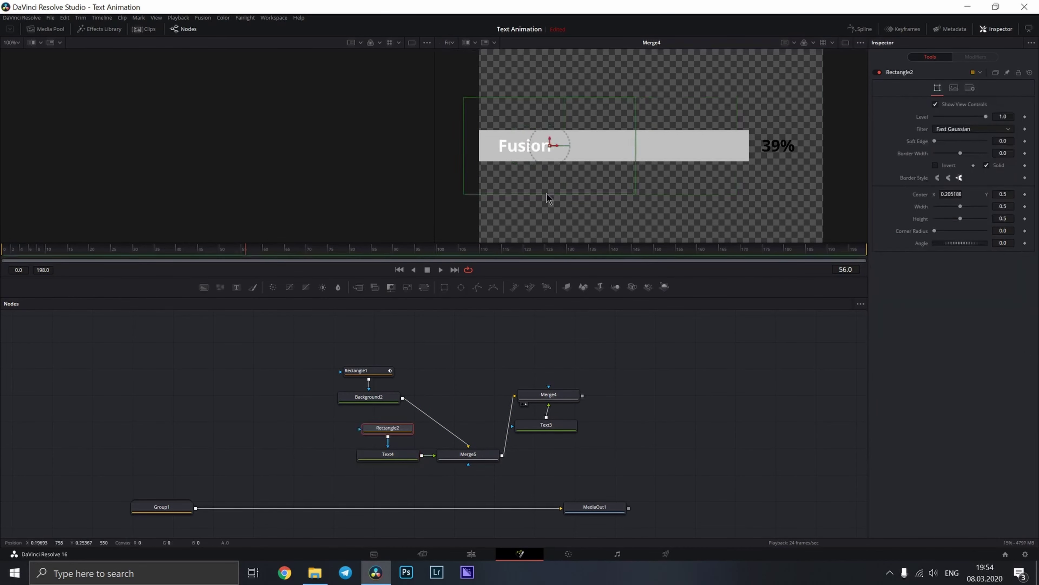
Preview the reveal at frame 39, recolour the text, and move MultiMerge Layer 3 below Layer 4.
{"action": "left_click", "coordinate": [409, 455]}
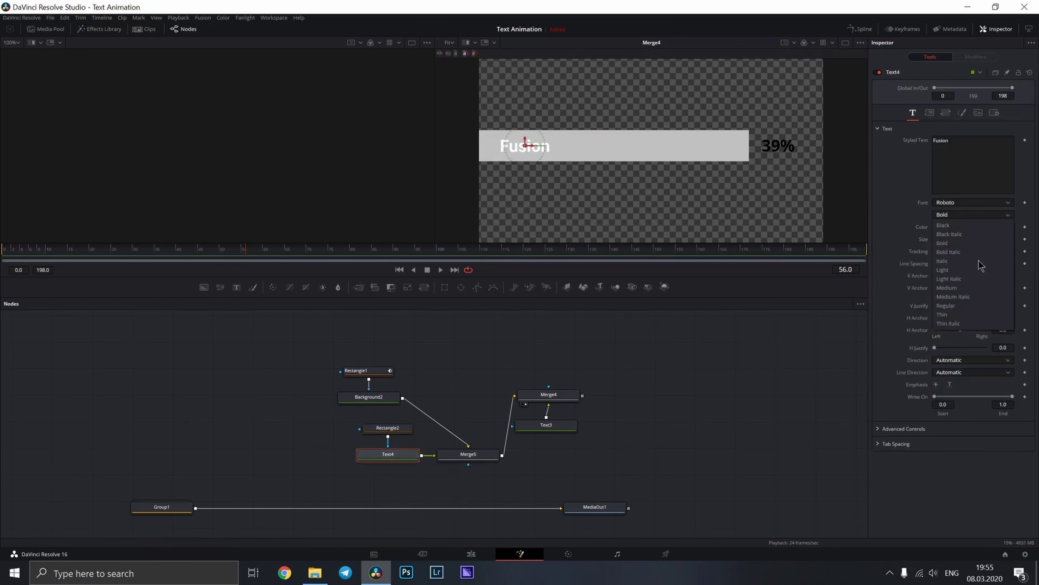
{"action": "left_click_drag", "start_coordinate": [236, 251], "coordinate": [175, 251]}
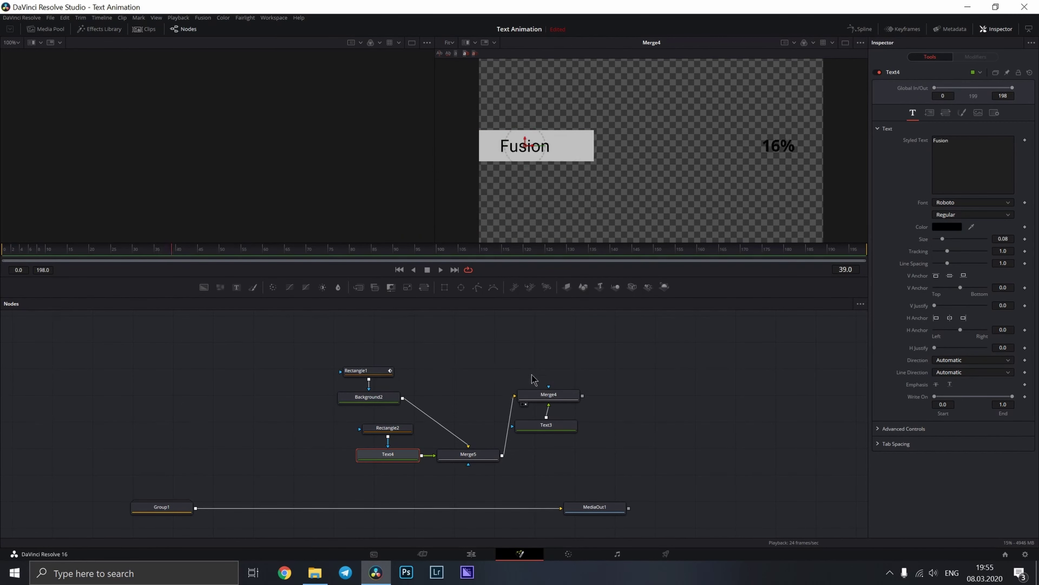
{"action": "left_click", "coordinate": [947, 226]}
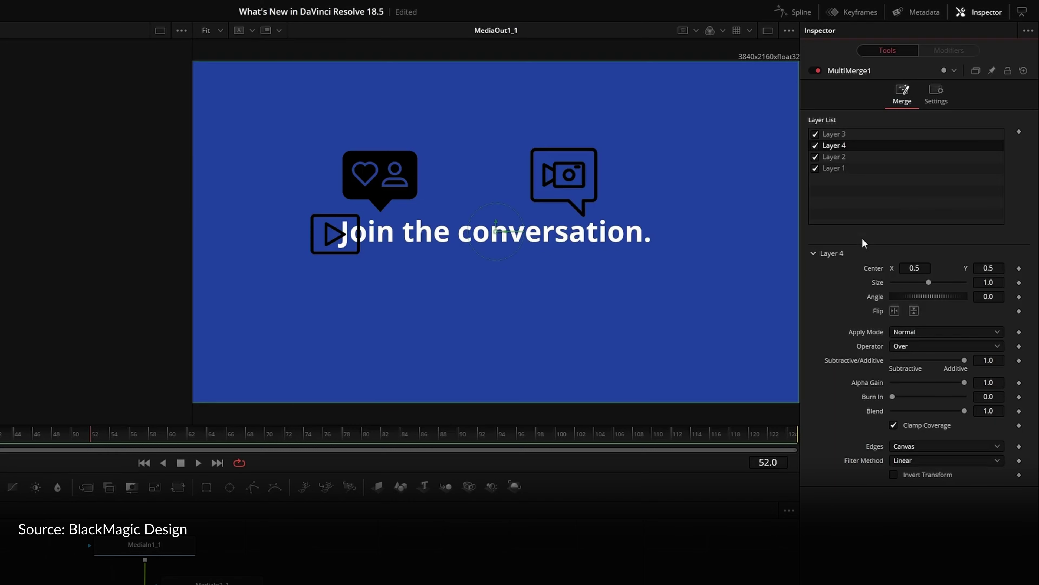
{"action": "left_click_drag", "start_coordinate": [859, 136], "coordinate": [859, 149]}
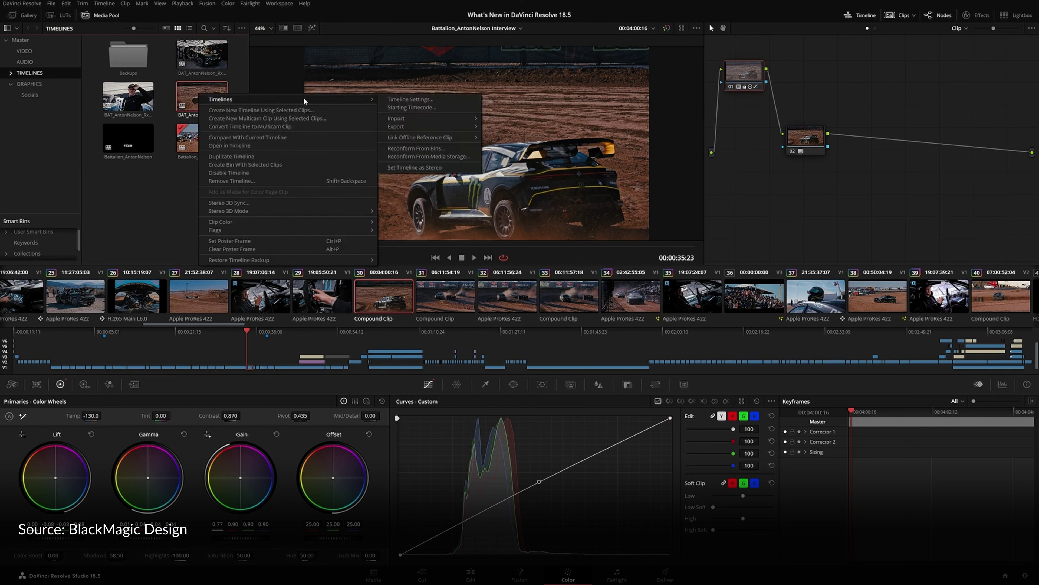
Untick Use Project Settings in Timeline Settings and choose DaVinci WG/Intermediate as timeline colour space.
{"action": "left_click", "coordinate": [442, 99]}
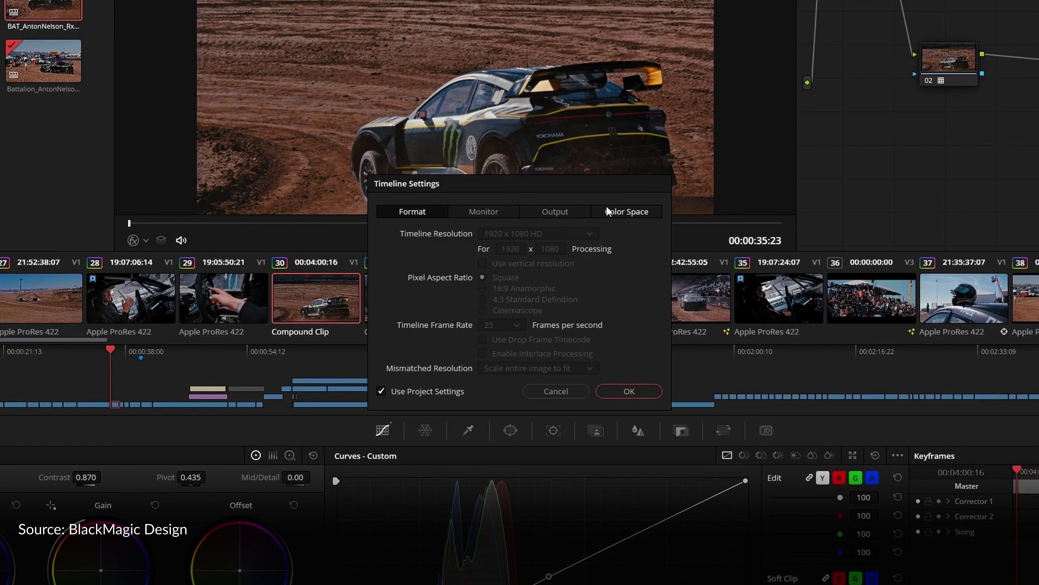
{"action": "left_click", "coordinate": [607, 241]}
{"action": "left_click", "coordinate": [401, 405]}
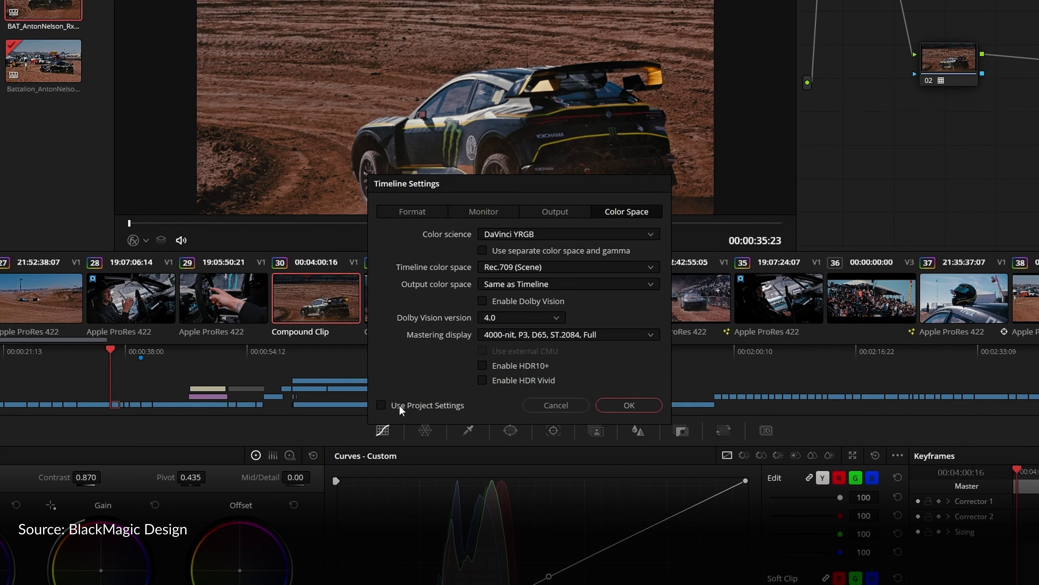
{"action": "left_click", "coordinate": [557, 267]}
{"action": "scroll", "coordinate": [578, 326], "scroll_direction": "up", "scroll_amount": 5}
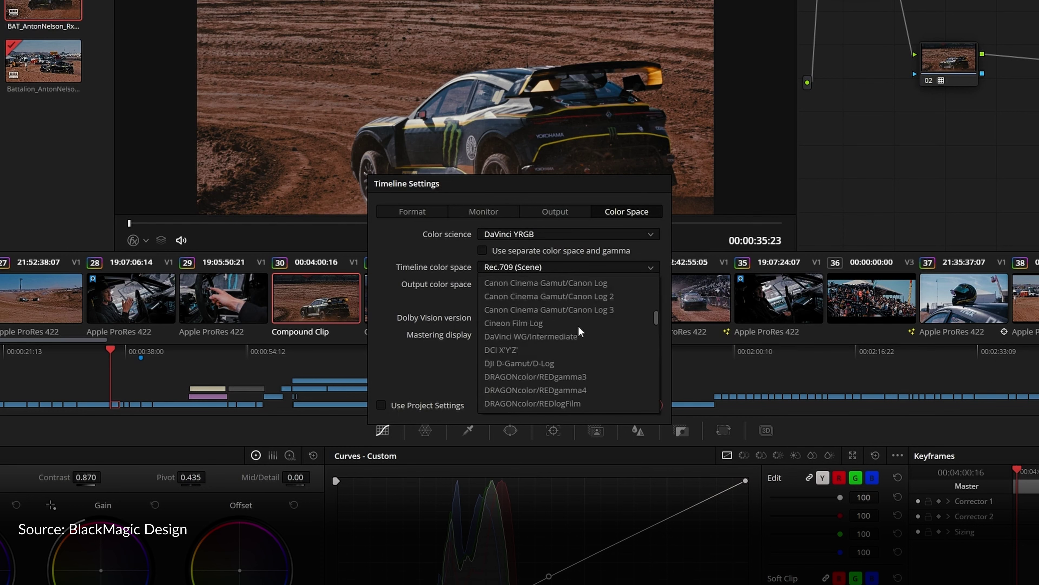
{"action": "left_click", "coordinate": [590, 334]}
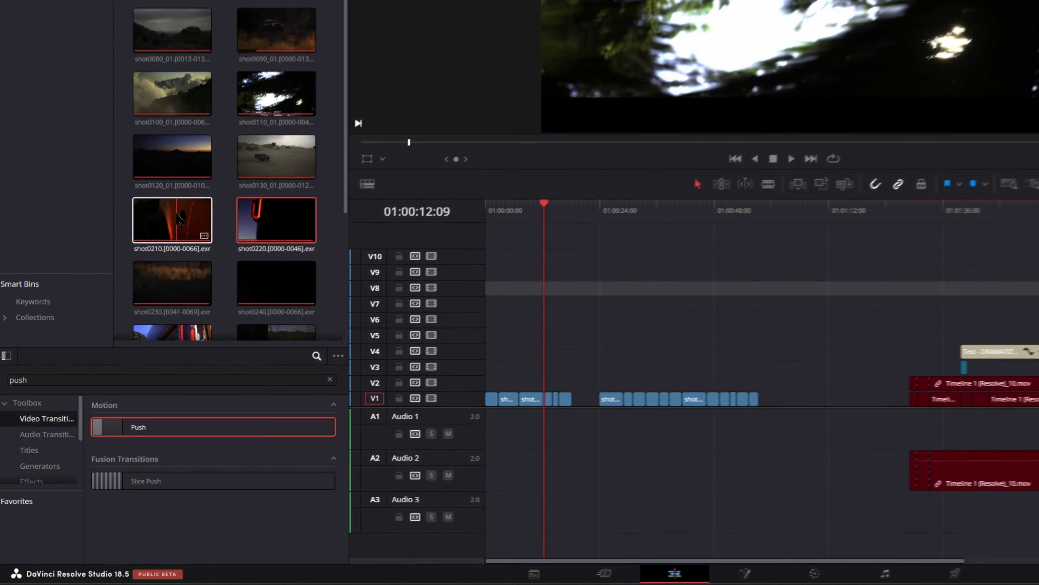
Add two more EXR shots to the selection and set their input colour space to ACES > ACEScc.
{"action": "left_click", "coordinate": [172, 157], "text": "ctrl"}
{"action": "left_click", "coordinate": [289, 161], "text": "ctrl"}
{"action": "right_click", "coordinate": [290, 160]}
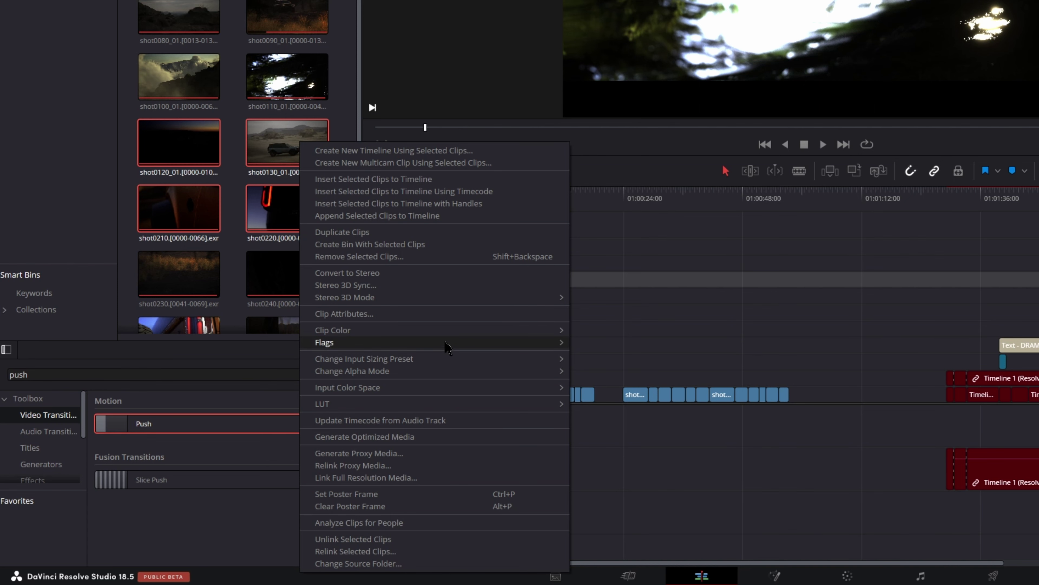
{"action": "mouse_move", "coordinate": [431, 388]}
{"action": "mouse_move", "coordinate": [622, 337]}
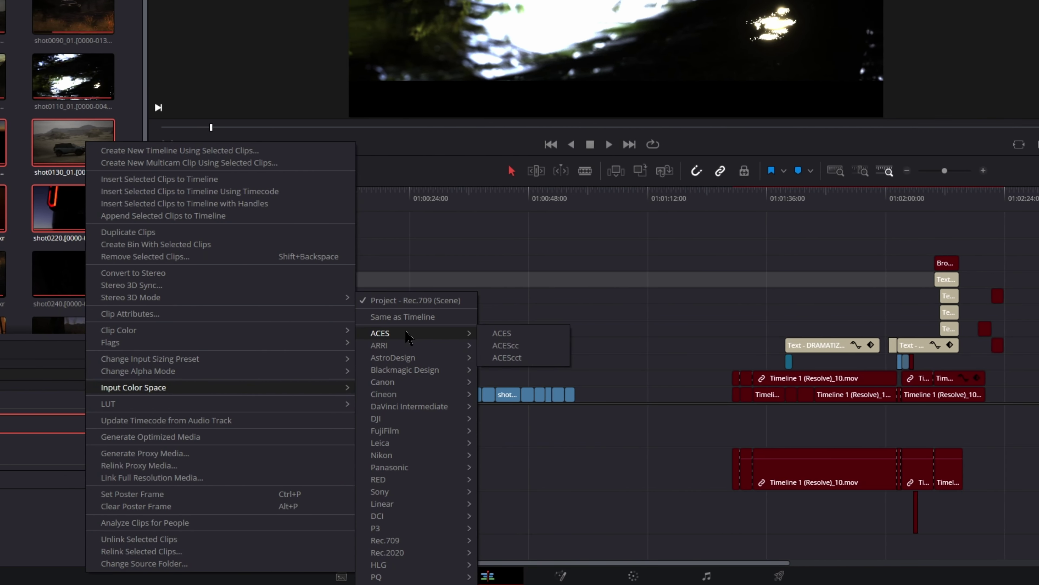
{"action": "left_click", "coordinate": [544, 347]}
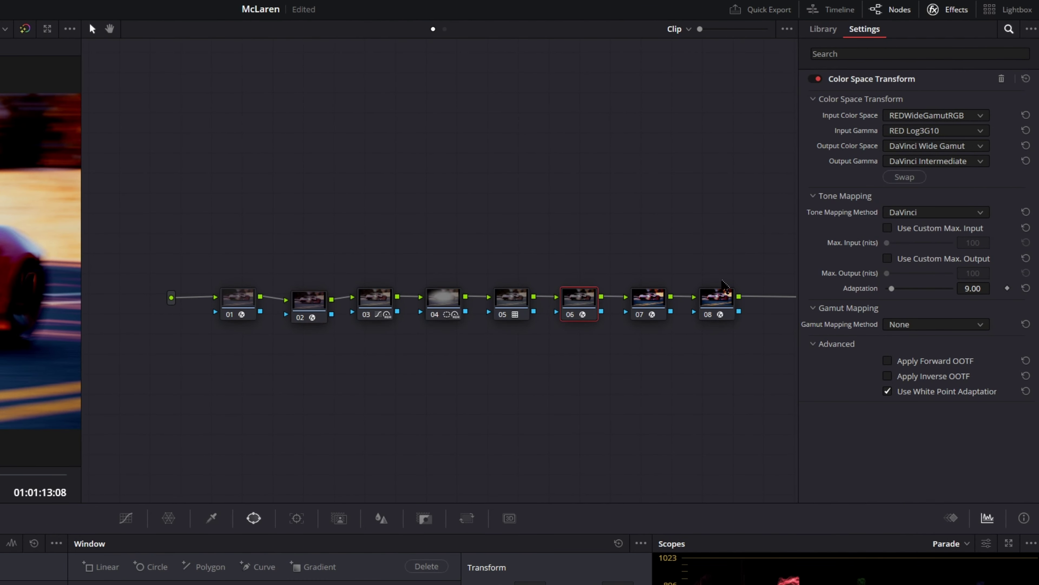
Swap the Color Space Transform to DaVinci Wide Gamut/Intermediate → REDWideGamutRGB/RED Log3G10.
{"action": "left_click", "coordinate": [904, 176]}
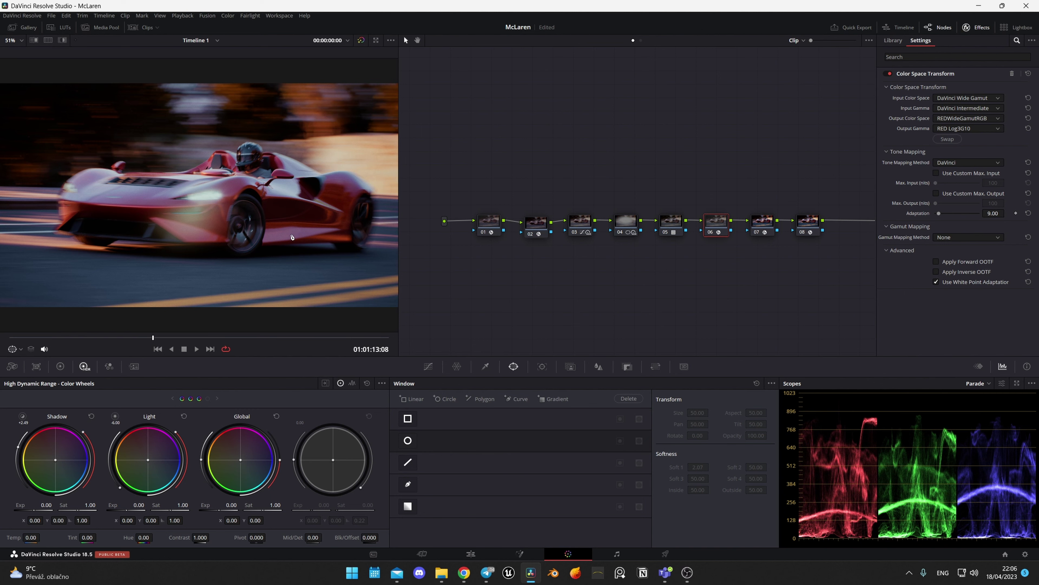
{"action": "scroll", "coordinate": [269, 229], "scroll_direction": "down", "scroll_amount": 2}
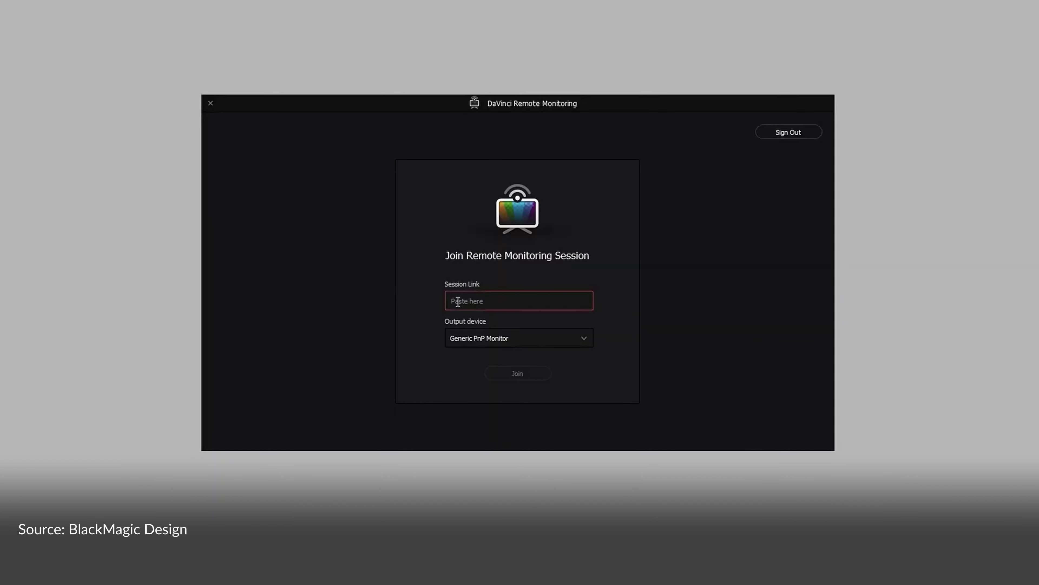
Paste the session link into the Session Link field and join the remote monitoring session.
{"action": "left_click", "coordinate": [537, 376]}
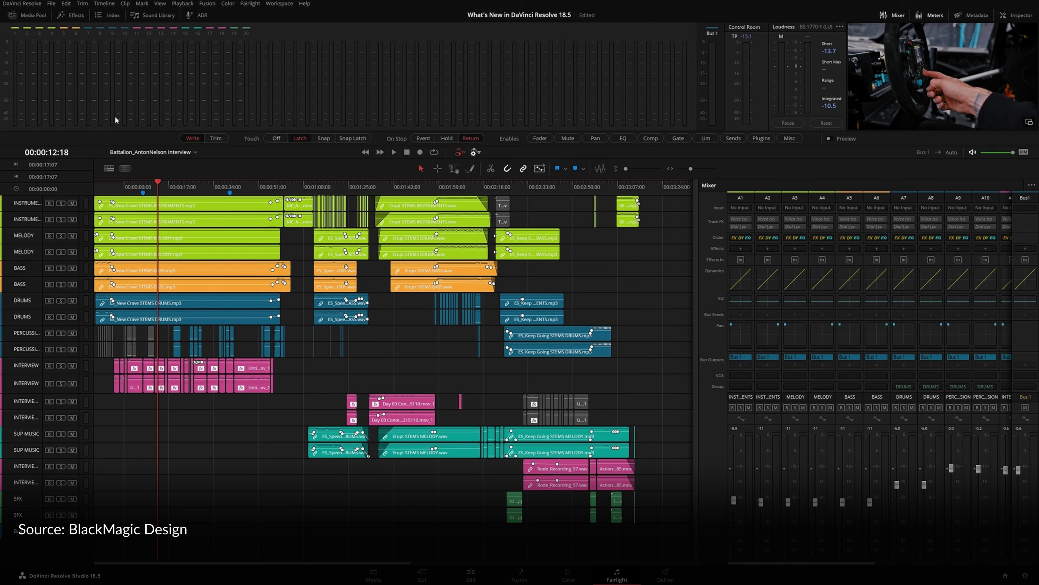
Create a track group named INTERVIEWS linking edit, fader, solo, mute, record, sends and automation.
{"action": "left_click", "coordinate": [111, 15]}
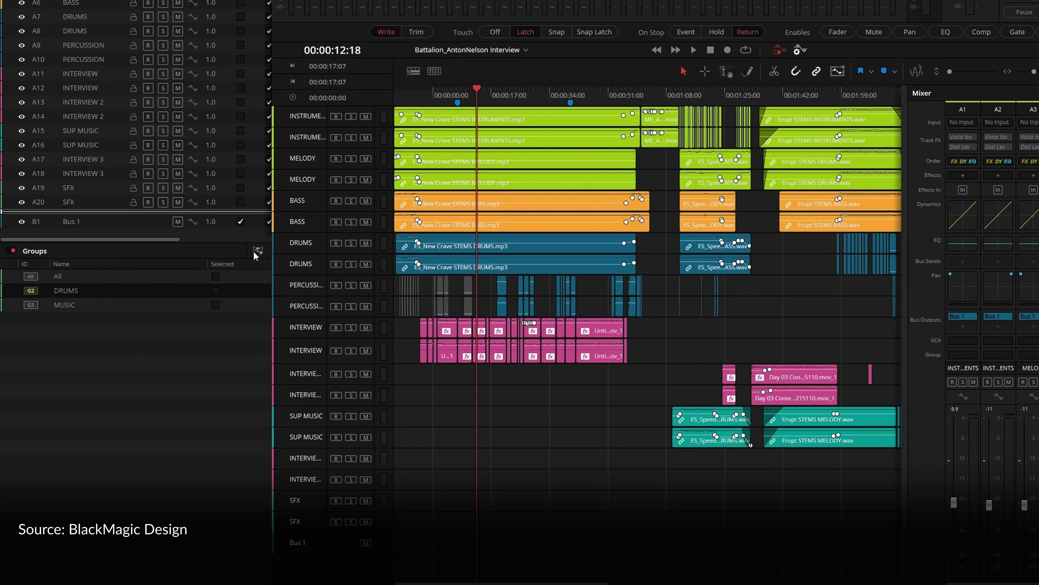
{"action": "left_click", "coordinate": [257, 250]}
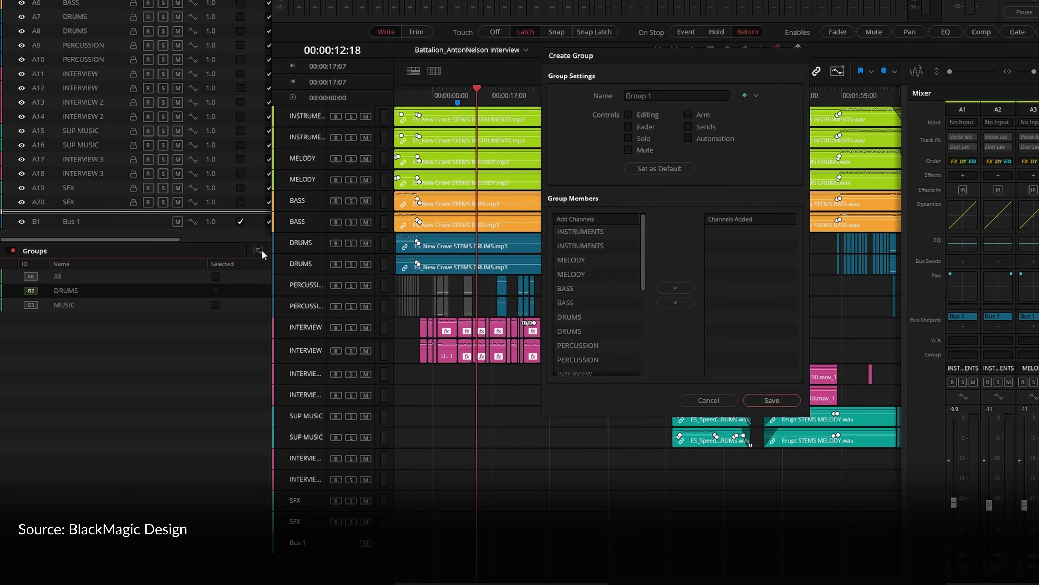
{"action": "left_click", "coordinate": [677, 95]}
{"action": "type", "text": "INTERVIEWS"}
{"action": "left_click", "coordinate": [628, 114]}
{"action": "left_click", "coordinate": [628, 126]}
{"action": "left_click", "coordinate": [628, 138]}
{"action": "left_click", "coordinate": [628, 150]}
{"action": "left_click", "coordinate": [688, 138]}
{"action": "left_click", "coordinate": [688, 127]}
{"action": "left_click", "coordinate": [689, 115]}
Add the INTERVIEW channels to the INTERVIEWS group and save it.
{"action": "scroll", "coordinate": [626, 279], "scroll_direction": "down", "scroll_amount": 2}
{"action": "left_click", "coordinate": [620, 285]}
{"action": "left_click", "coordinate": [675, 287]}
{"action": "left_click", "coordinate": [772, 400]}
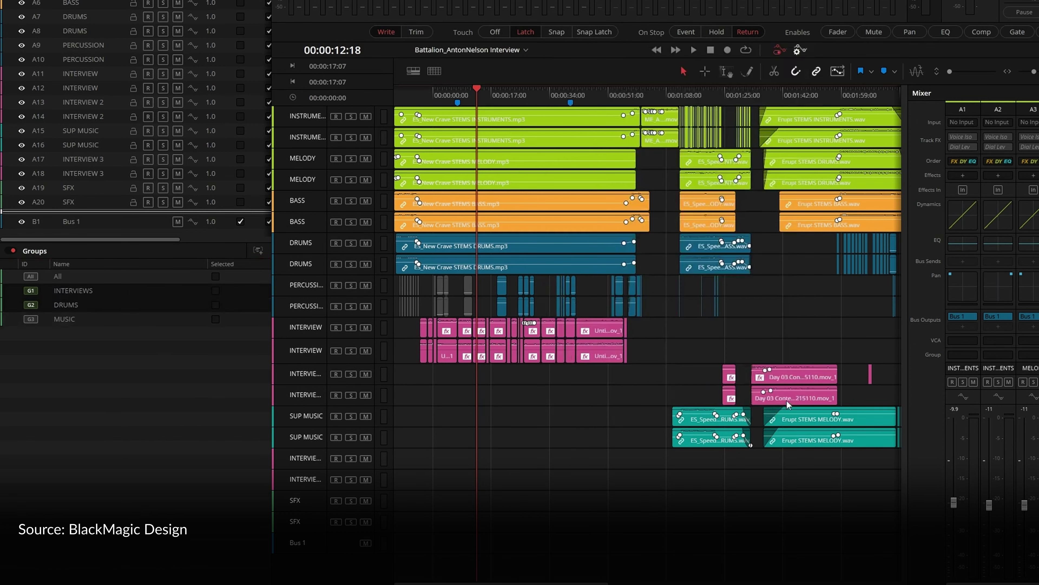
Search the transcripts for 'remote' and jump to its second match.
{"action": "mouse_move", "coordinate": [99, 310]}
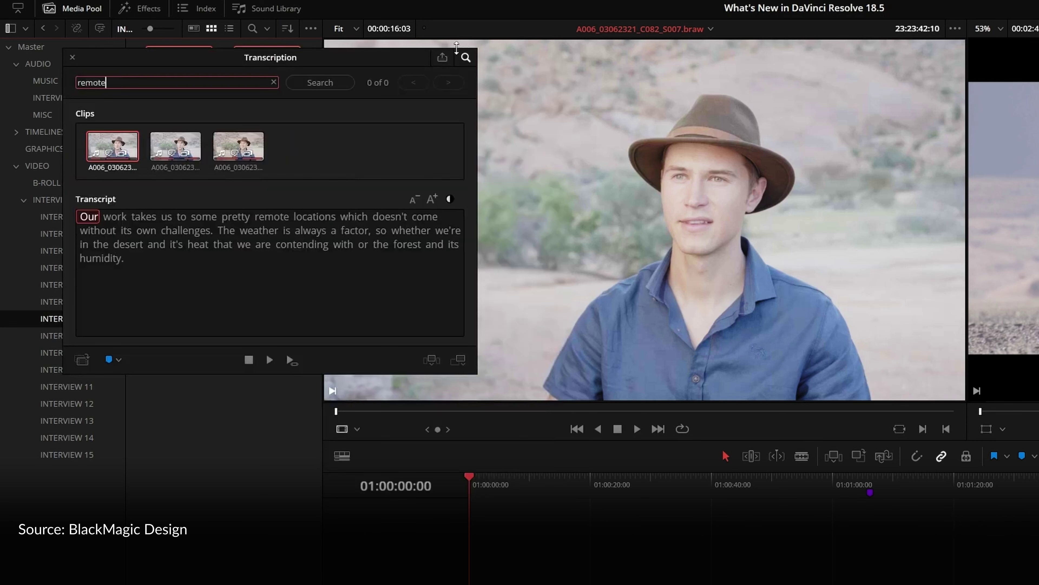
{"action": "left_click", "coordinate": [319, 82]}
{"action": "left_click", "coordinate": [448, 82]}
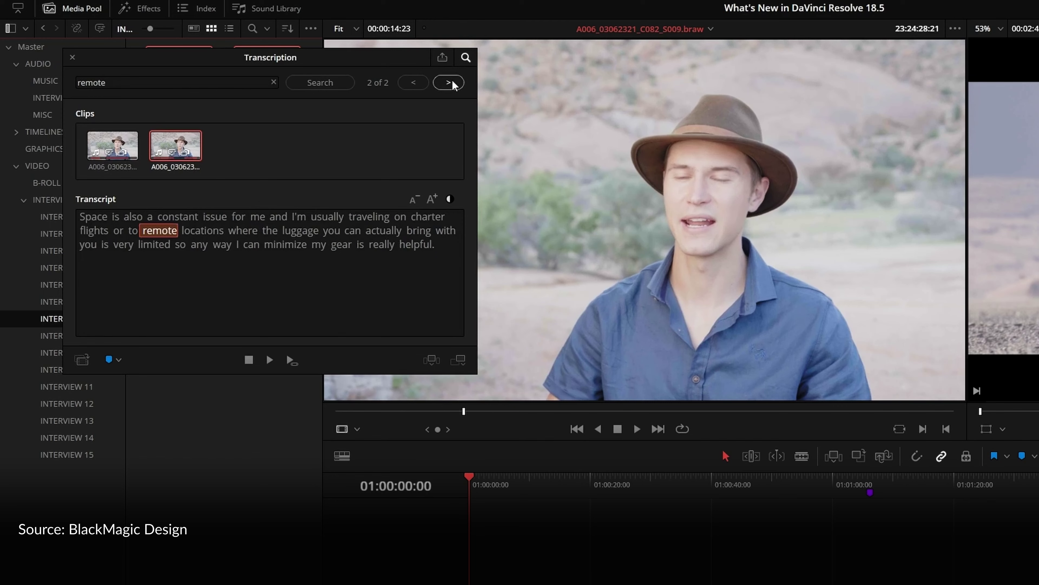